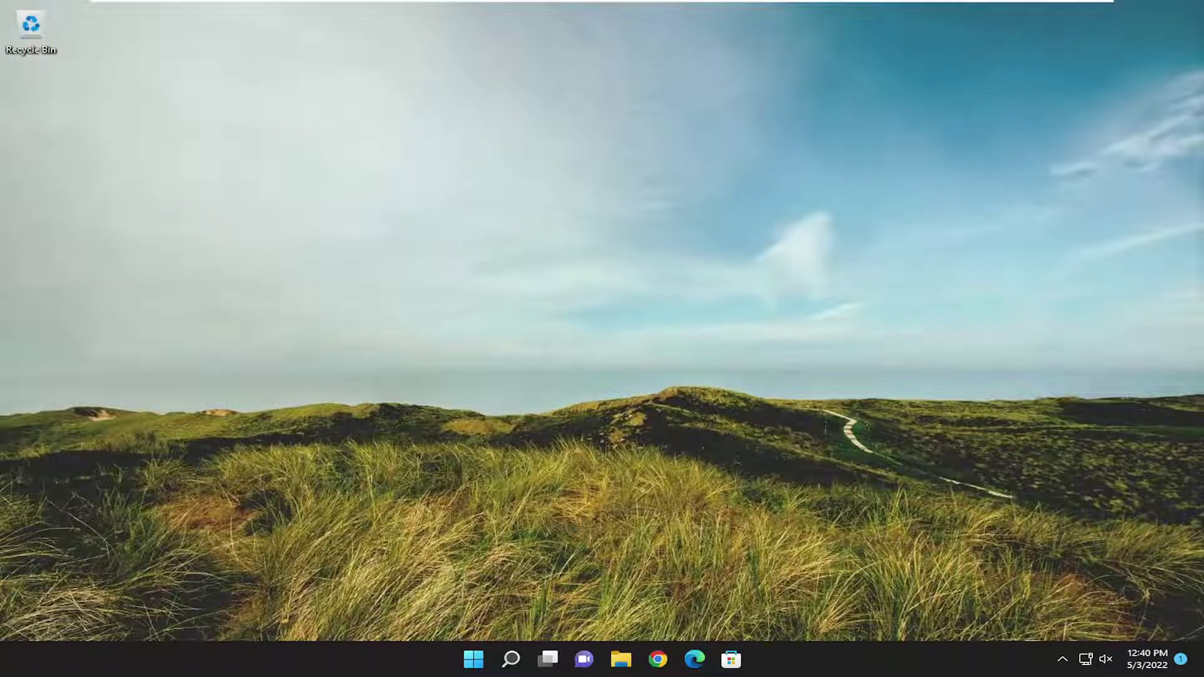
{"action": "left_click", "coordinate": [664, 659]}
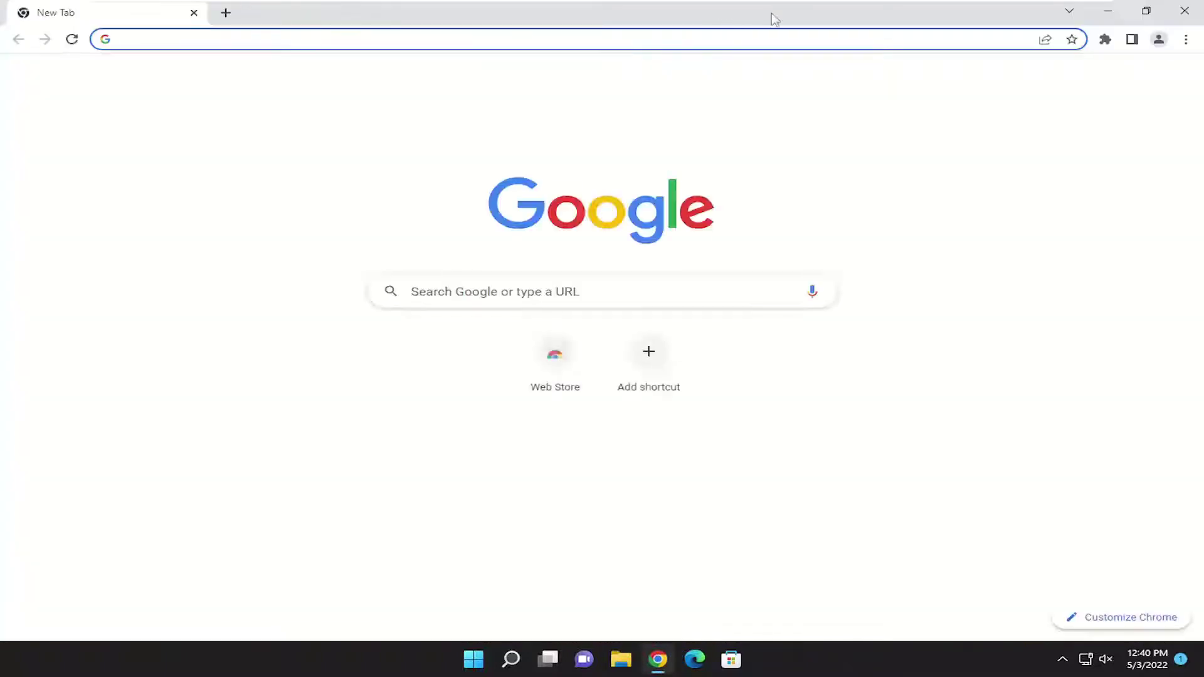
{"action": "left_click_drag", "start_coordinate": [771, 16], "coordinate": [715, 2]}
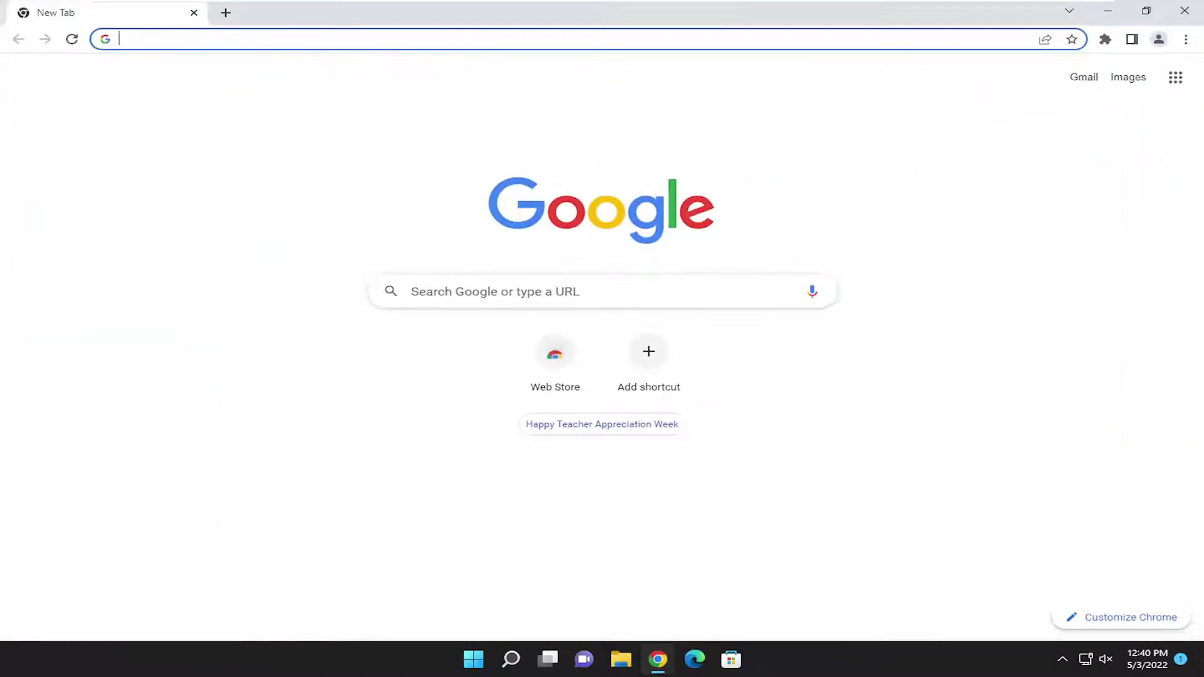
- Close Chrome, search for regedit, and run Registry Editor as administrator, approving the UAC prompt
{"action": "left_click", "coordinate": [1184, 11]}
{"action": "left_click", "coordinate": [510, 662]}
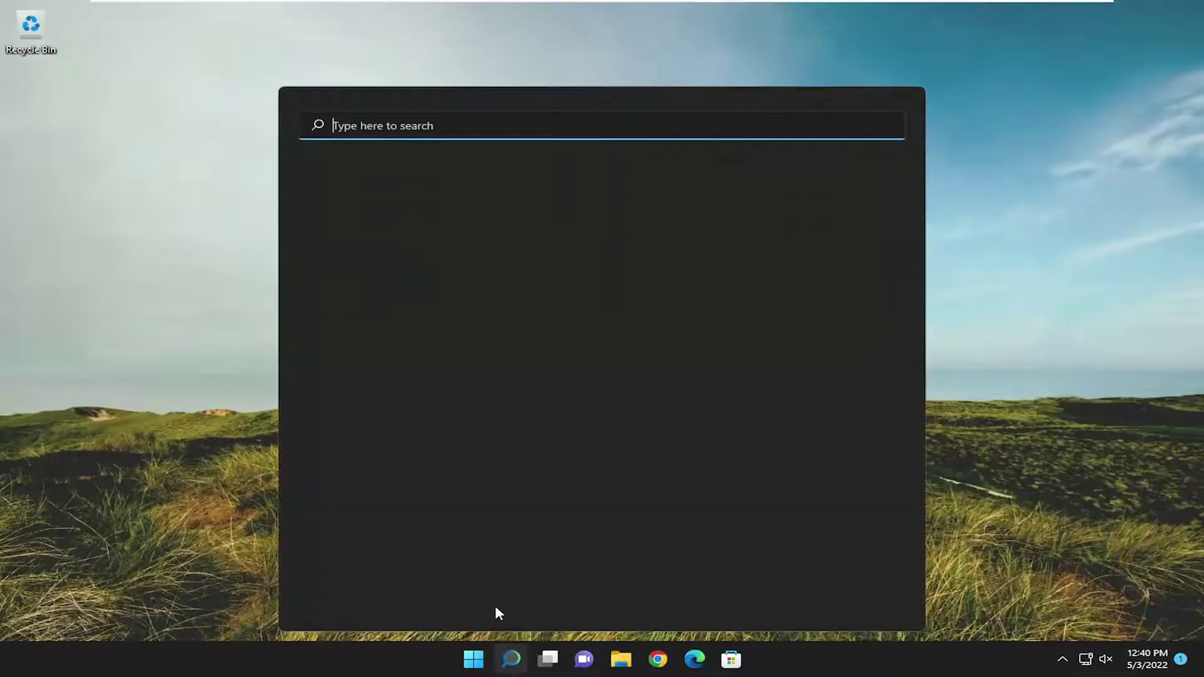
{"action": "type", "text": "regedit"}
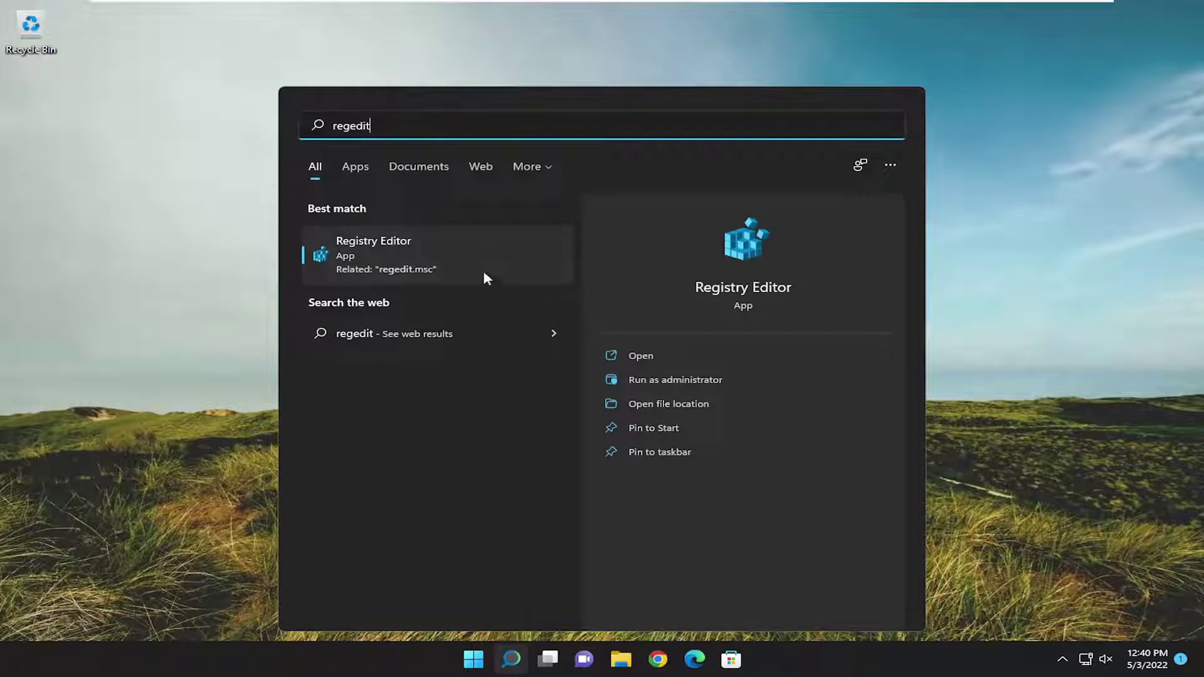
{"action": "right_click", "coordinate": [387, 260]}
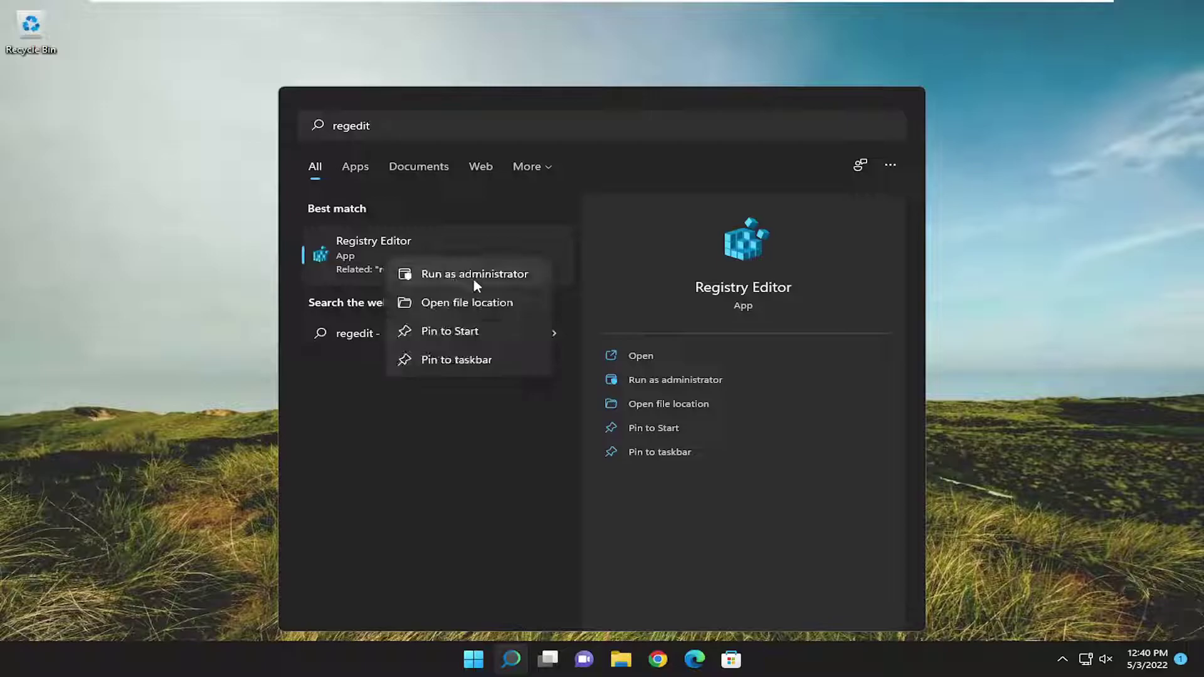
{"action": "left_click", "coordinate": [479, 273]}
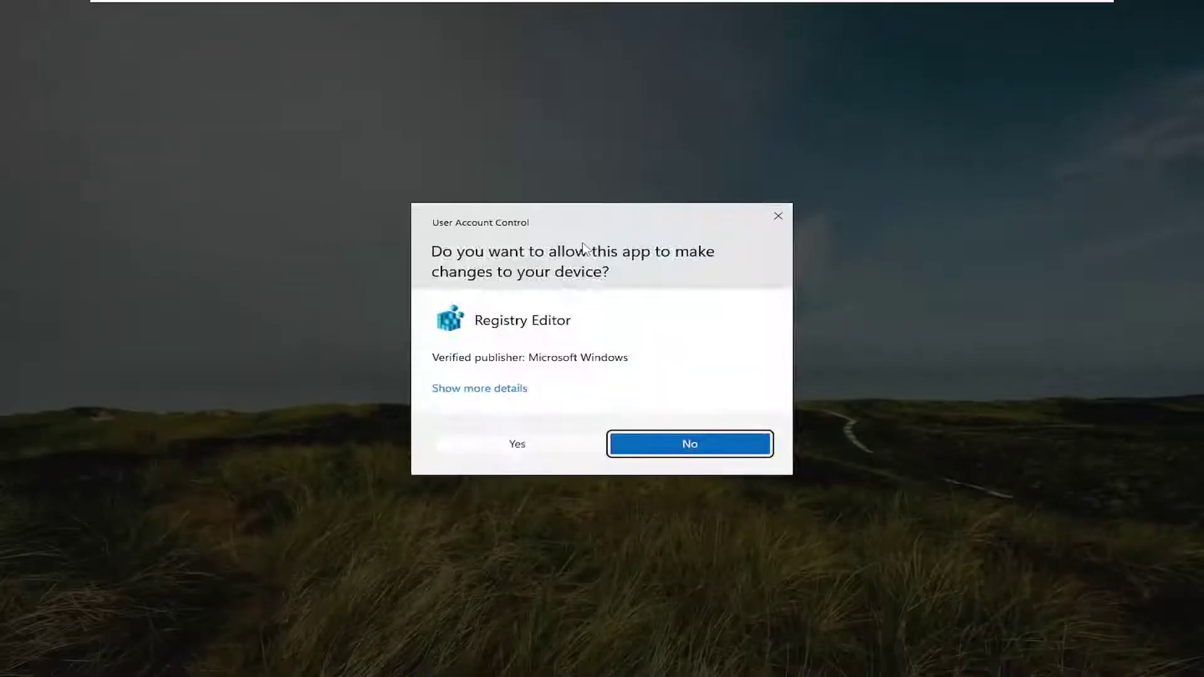
{"action": "left_click", "coordinate": [538, 442]}
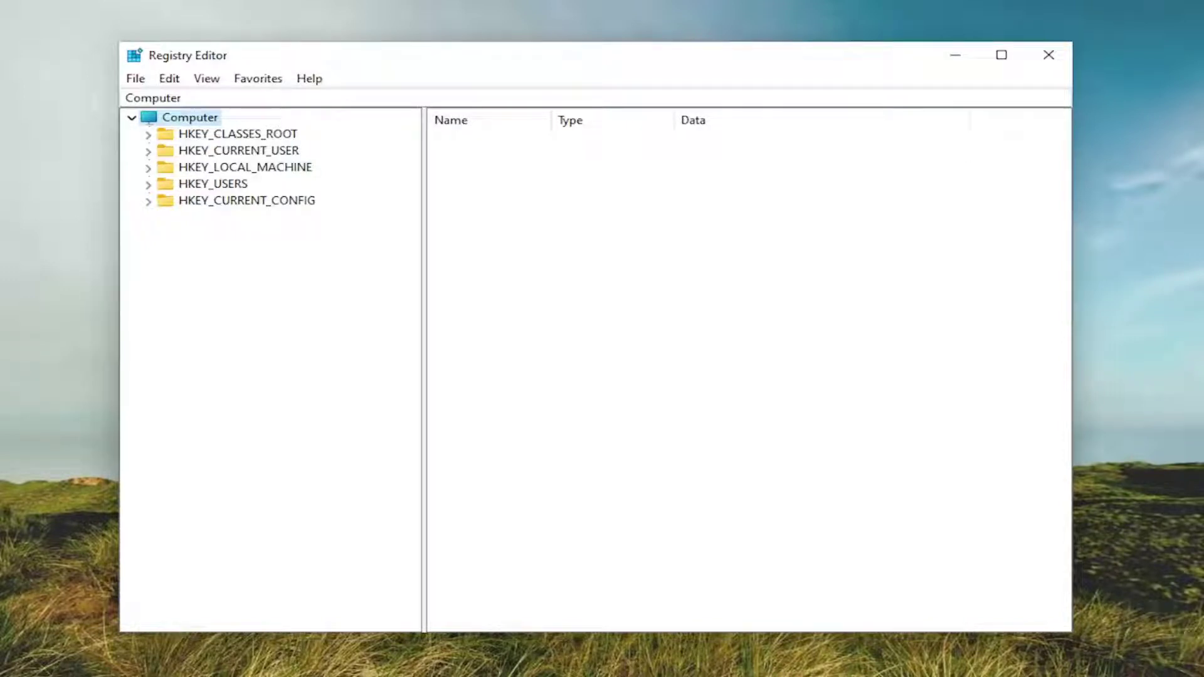
{"action": "left_click", "coordinate": [136, 79]}
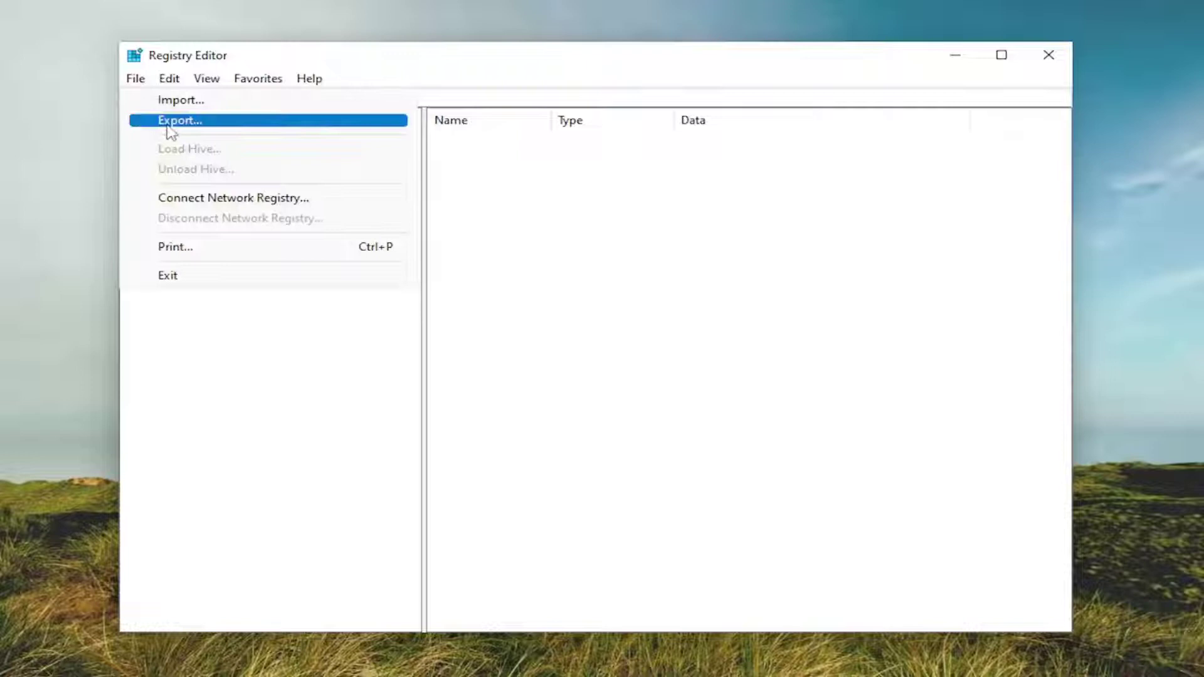
{"action": "left_click", "coordinate": [168, 127]}
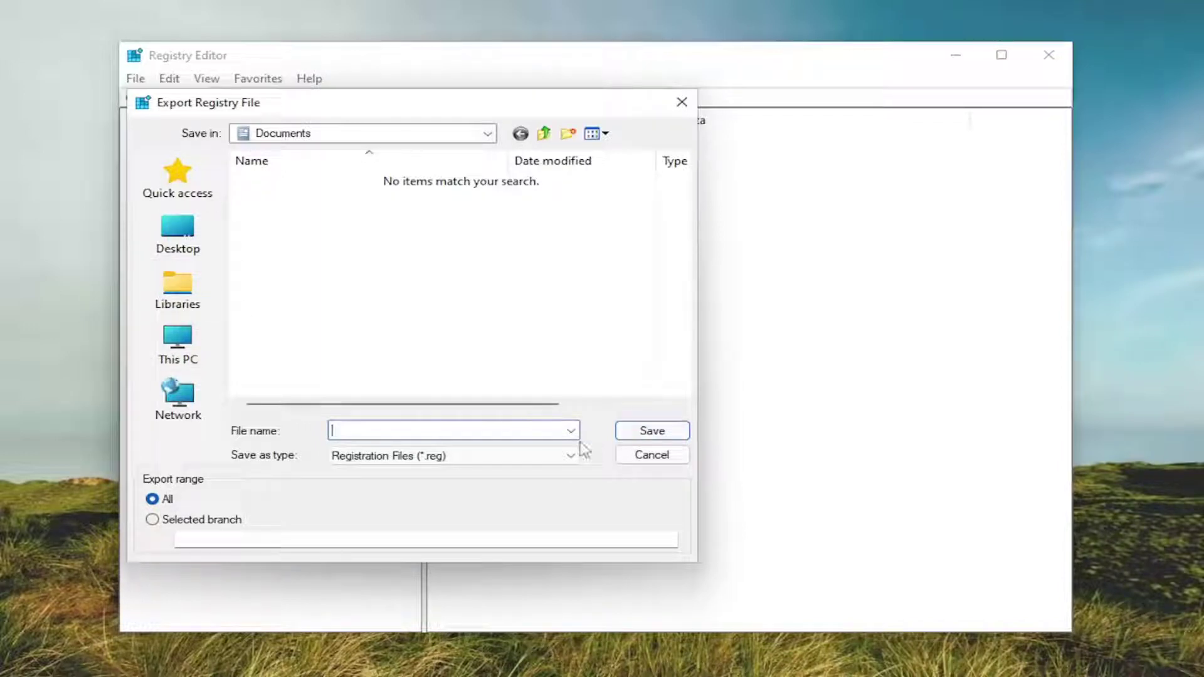
{"action": "left_click", "coordinate": [652, 455]}
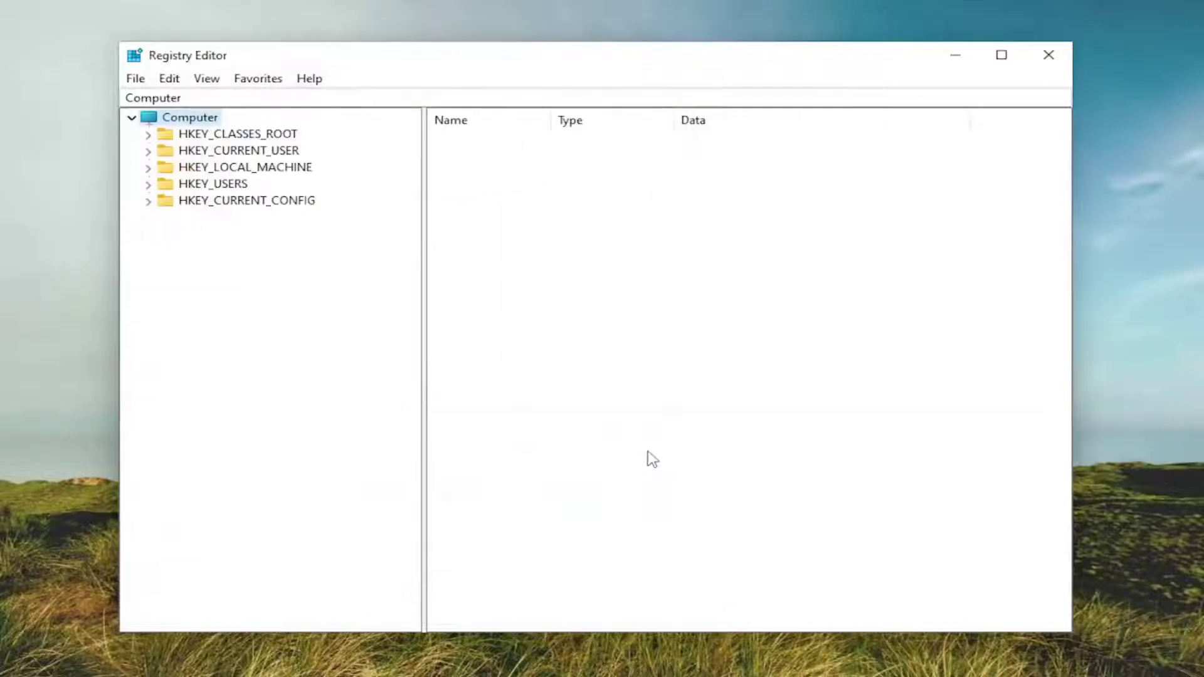
{"action": "left_click", "coordinate": [136, 79]}
{"action": "left_click", "coordinate": [172, 103]}
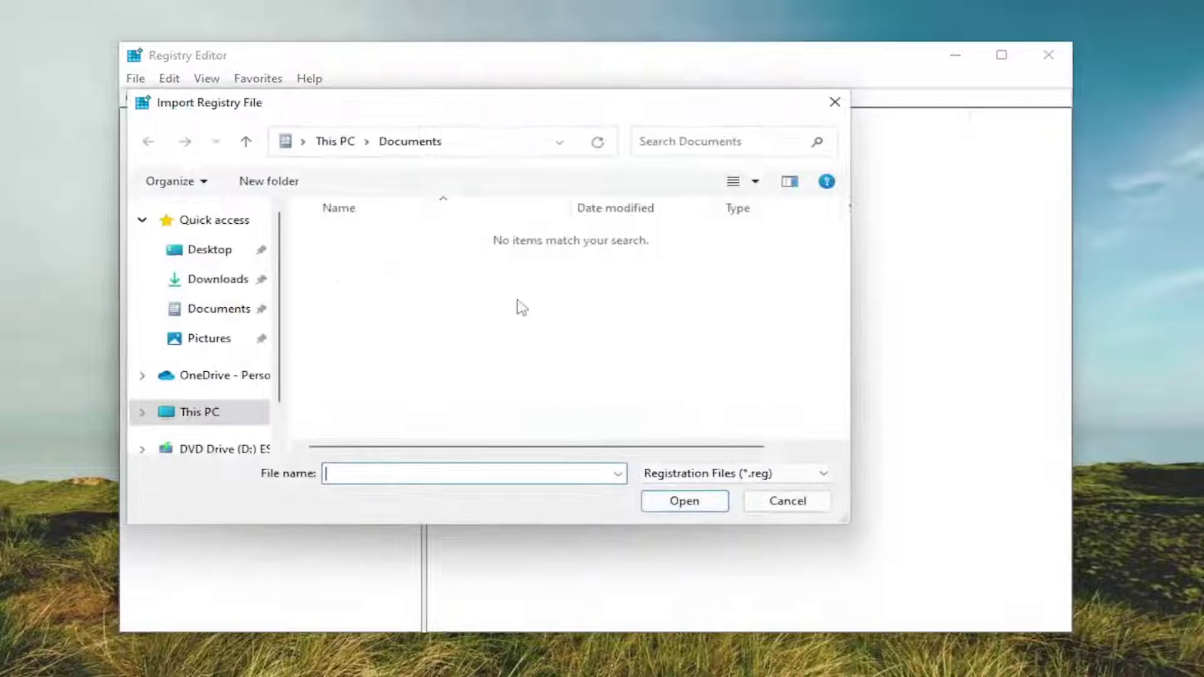
{"action": "left_click", "coordinate": [791, 504]}
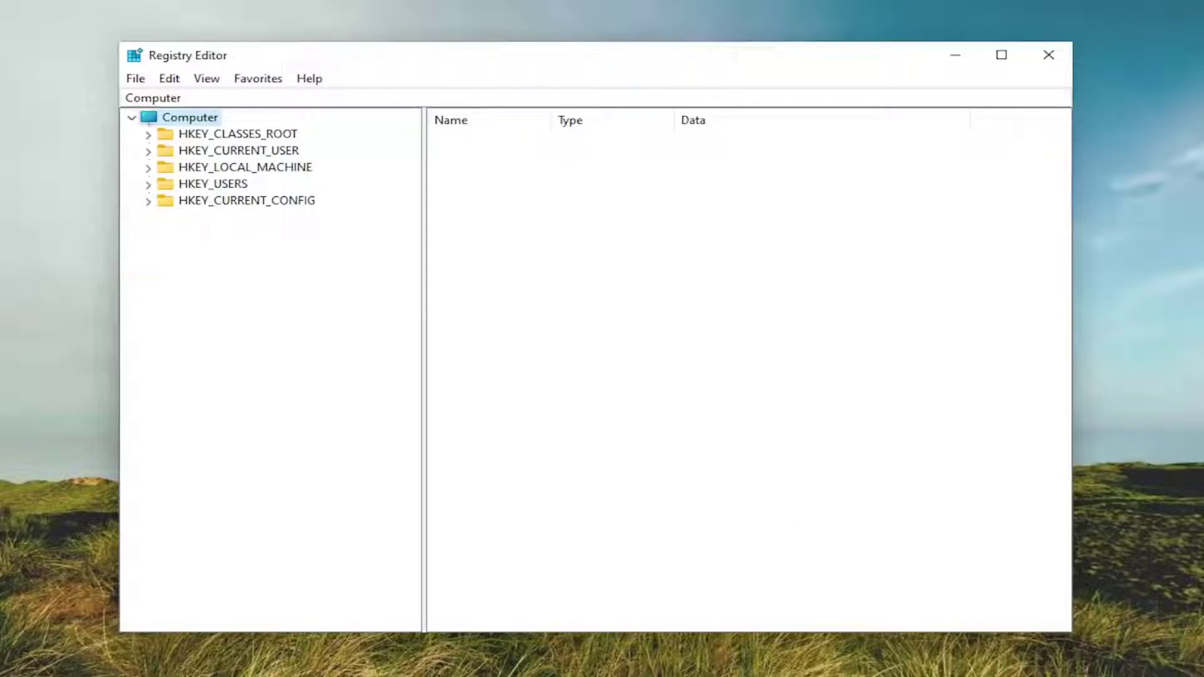
- Navigate to HKEY_CURRENT_USER\Control Panel\Desktop to show its values
{"action": "double_click", "coordinate": [266, 152]}
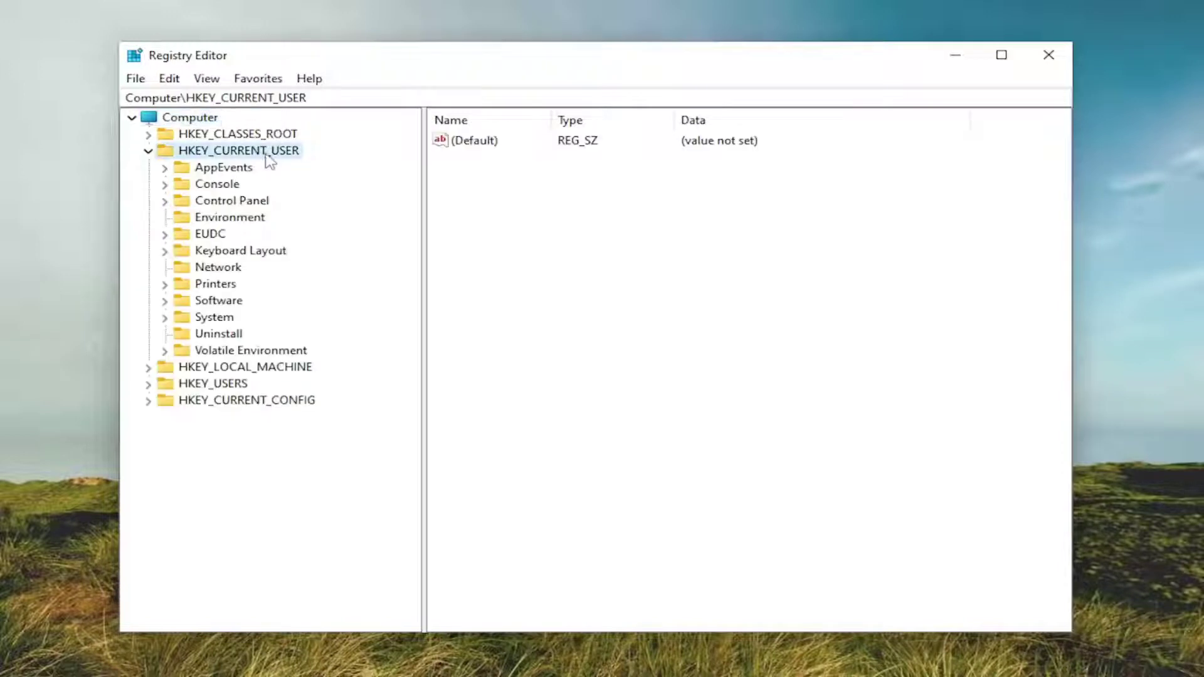
{"action": "double_click", "coordinate": [216, 204]}
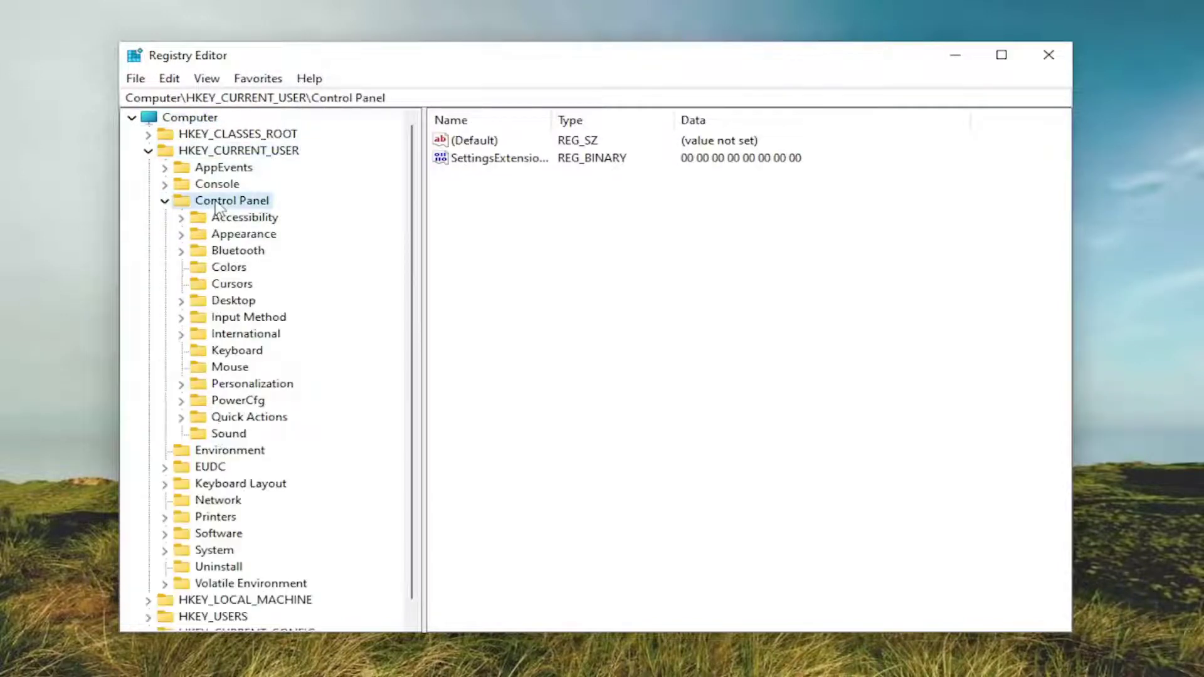
{"action": "double_click", "coordinate": [231, 304]}
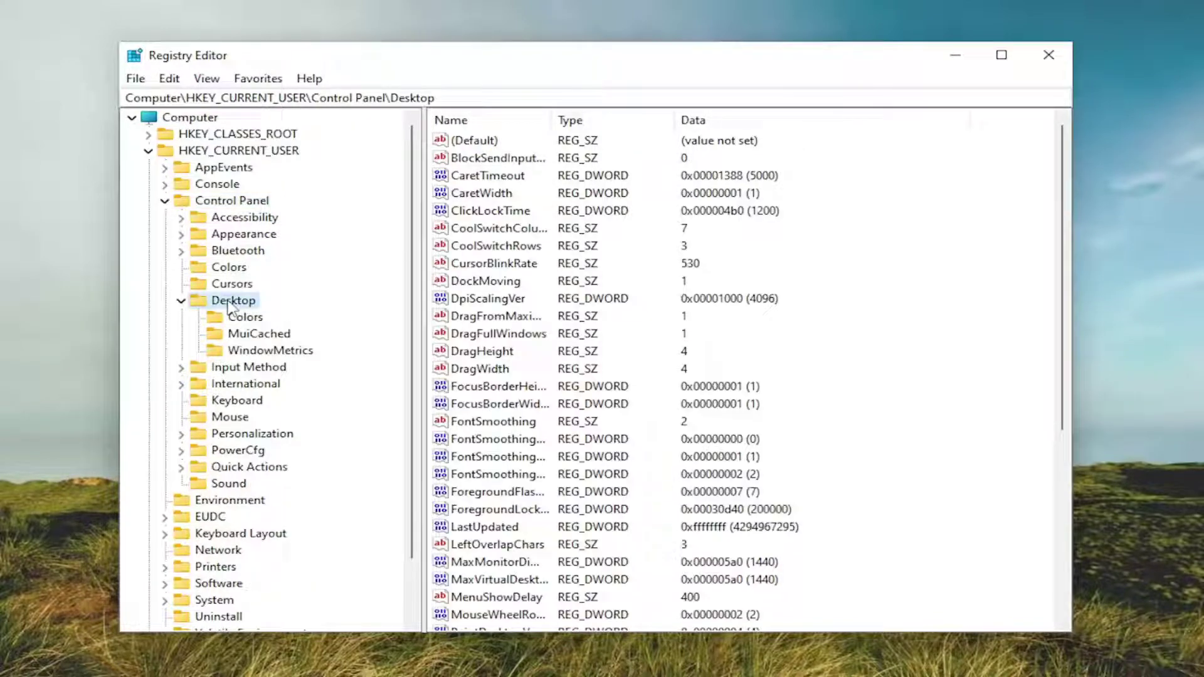
- Add a new string value in the Desktop key named DragFromMaximize
{"action": "right_click", "coordinate": [226, 306]}
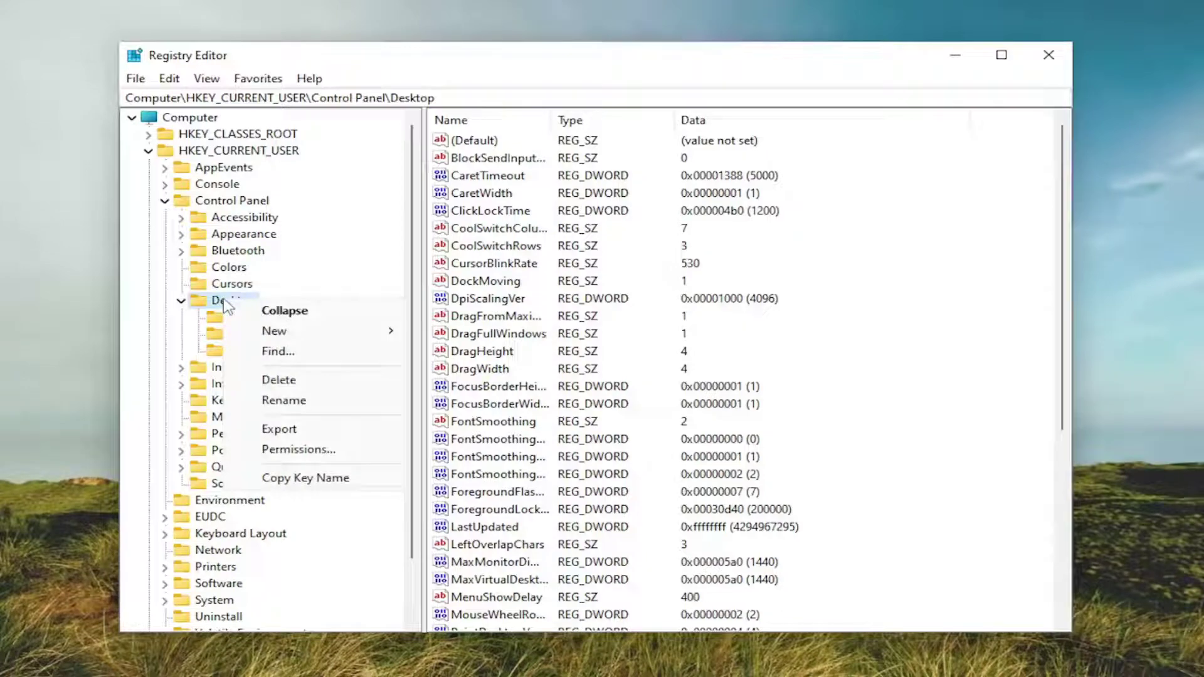
{"action": "mouse_move", "coordinate": [349, 330]}
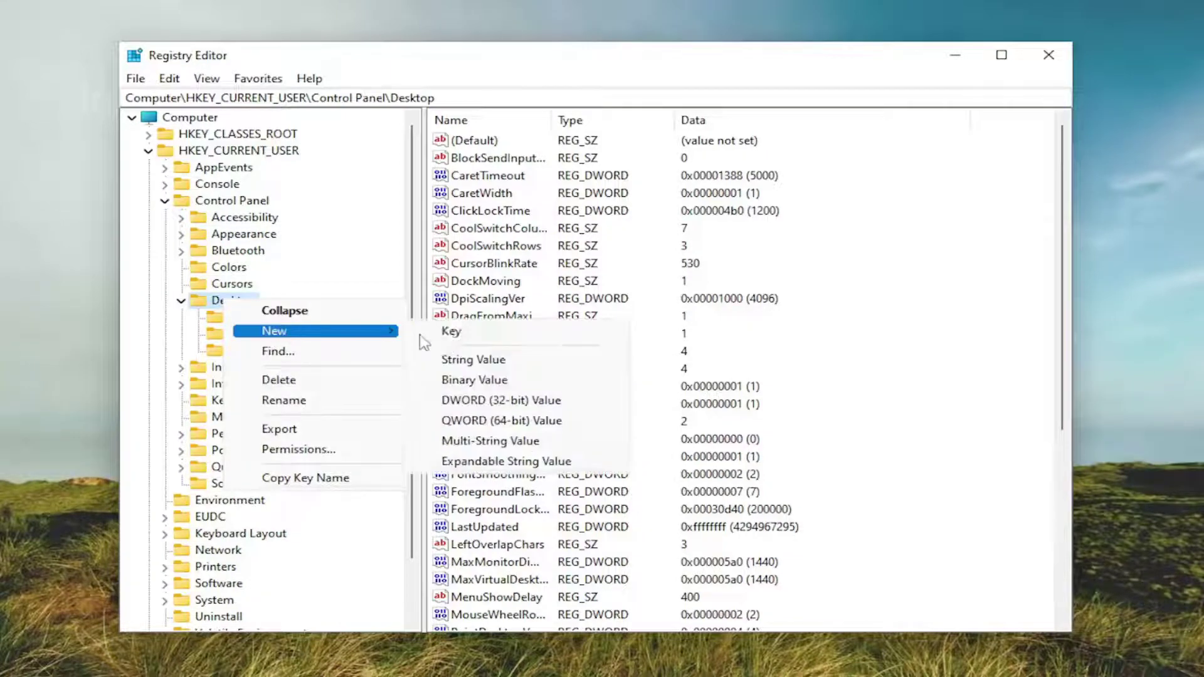
{"action": "left_click", "coordinate": [479, 360]}
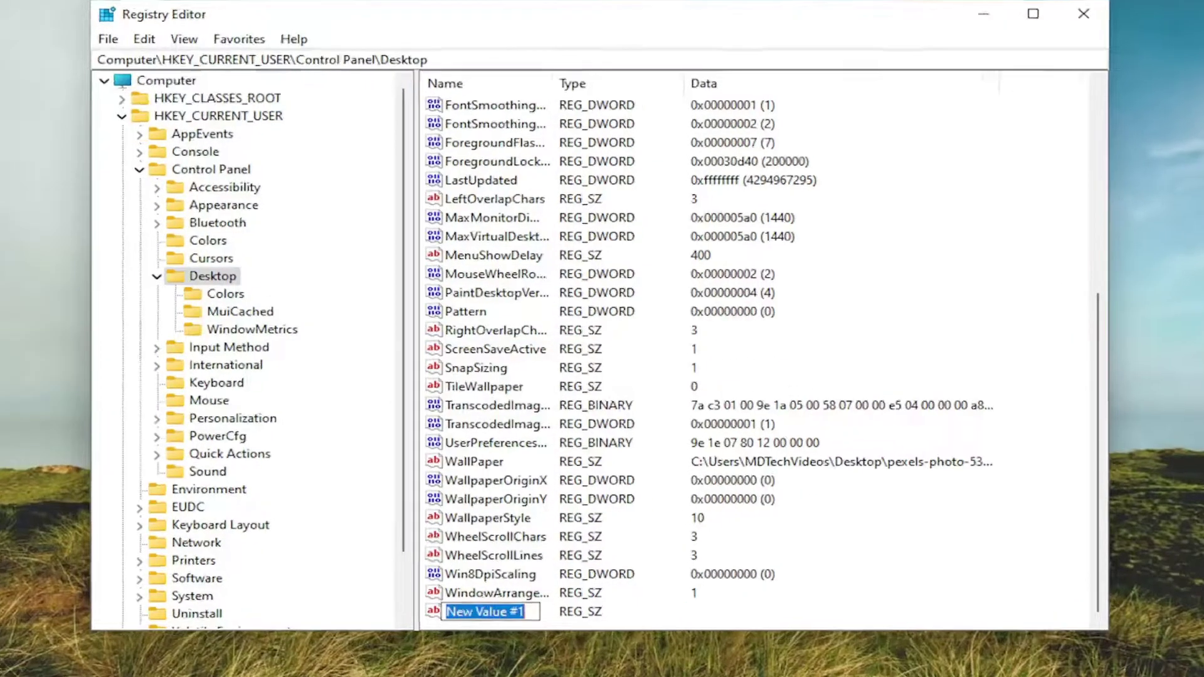
{"action": "type", "text": "Drag"}
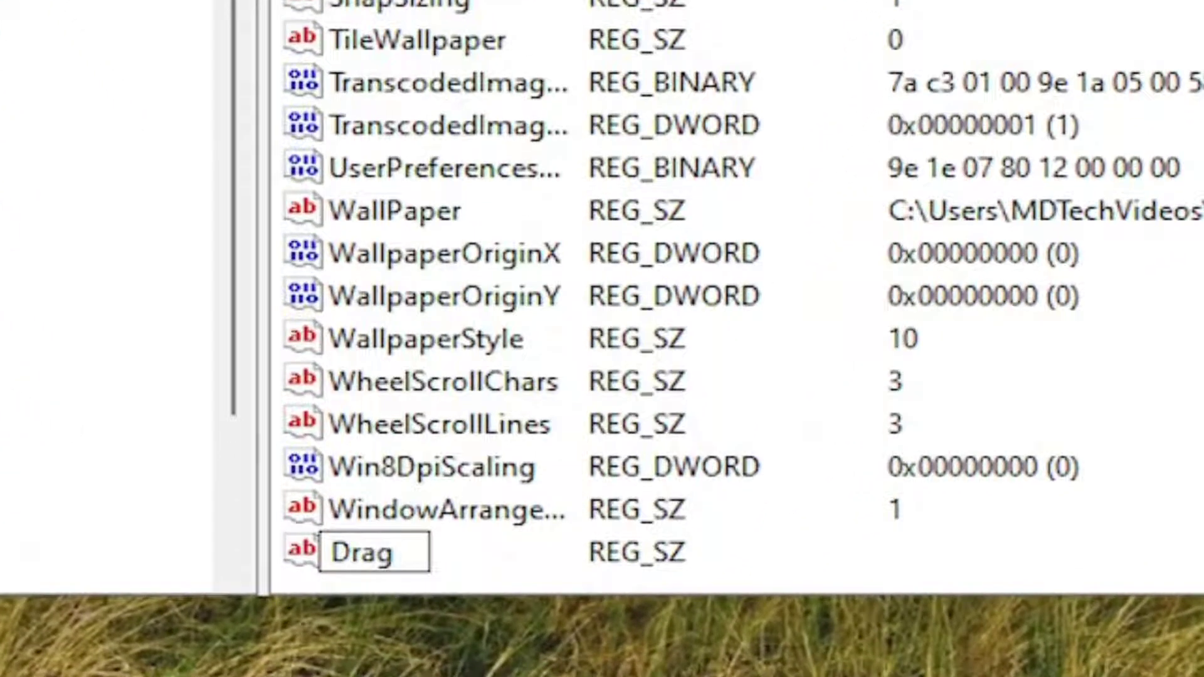
{"action": "type", "text": "FromMax"}
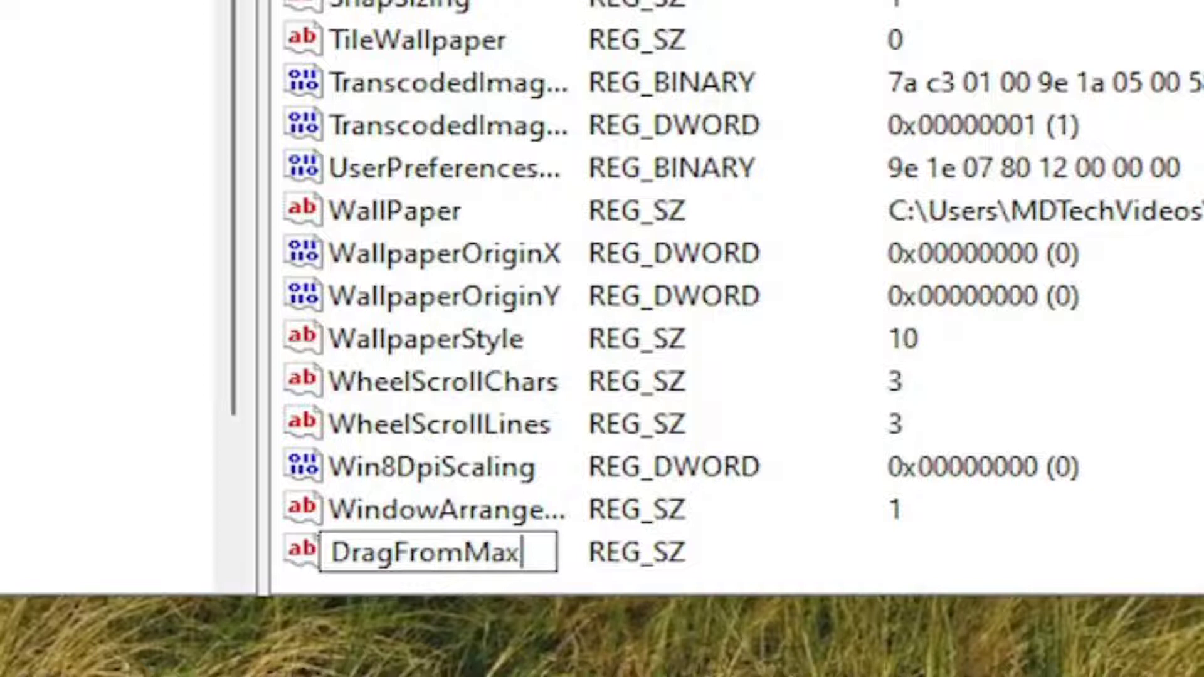
{"action": "type", "text": "imize"}
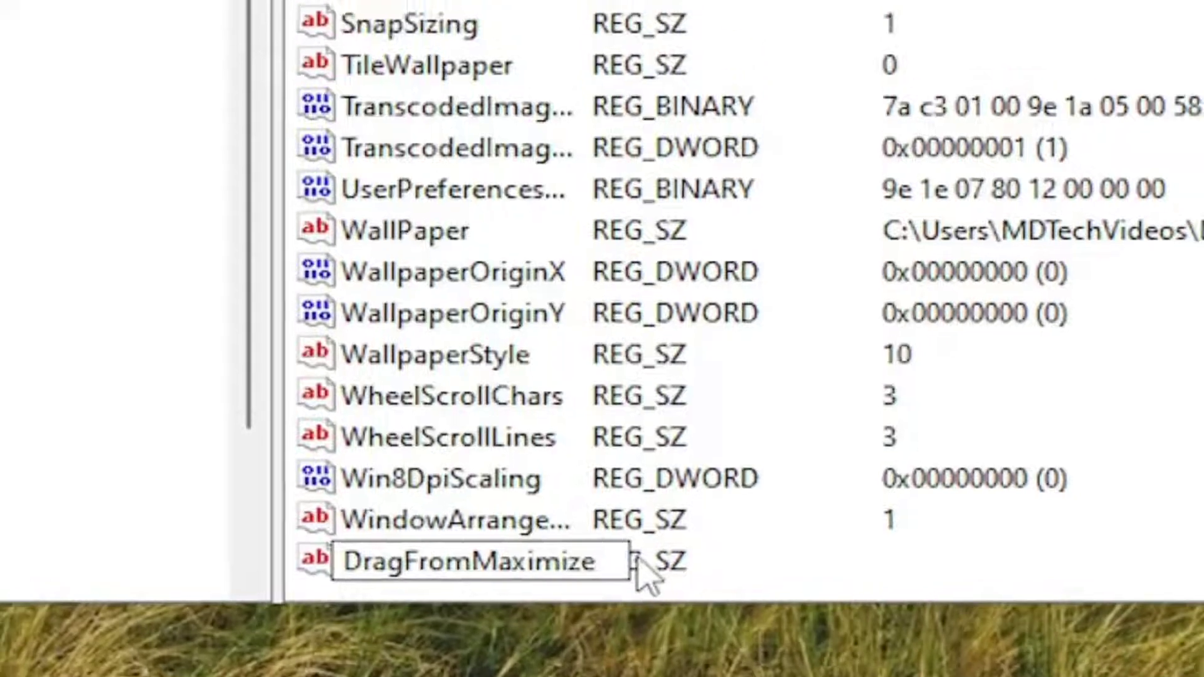
- Dismiss the duplicate-name error and delete the leftover New Value #1
{"action": "left_click", "coordinate": [634, 547]}
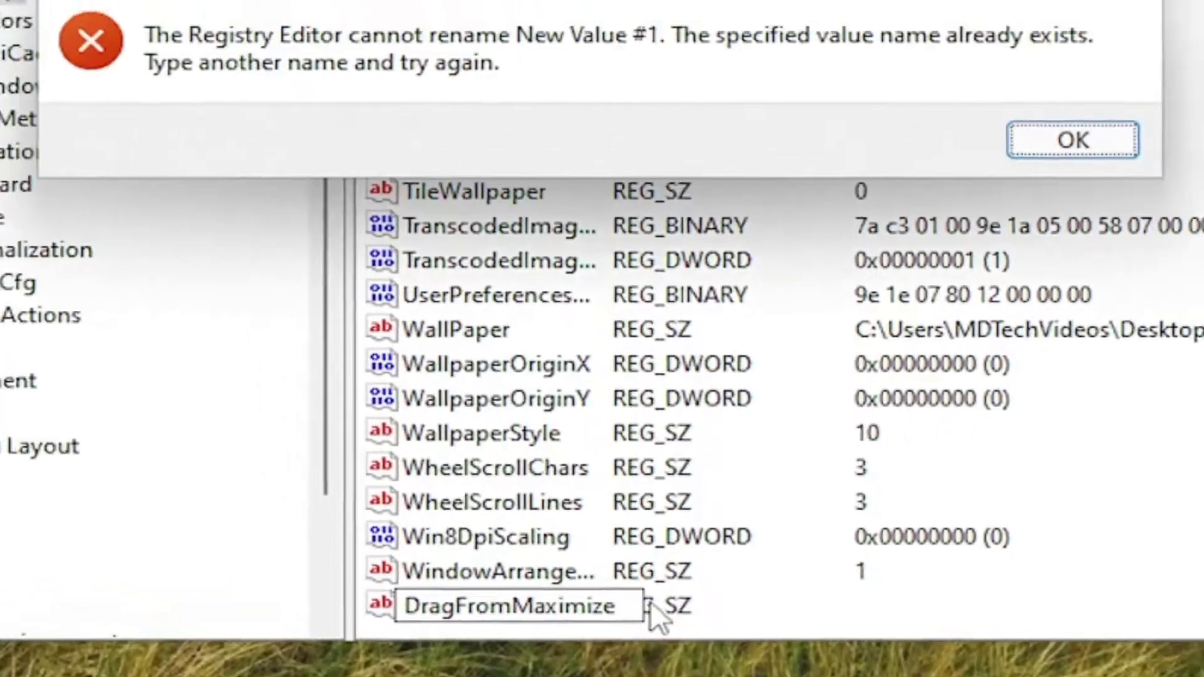
{"action": "key", "text": "Return"}
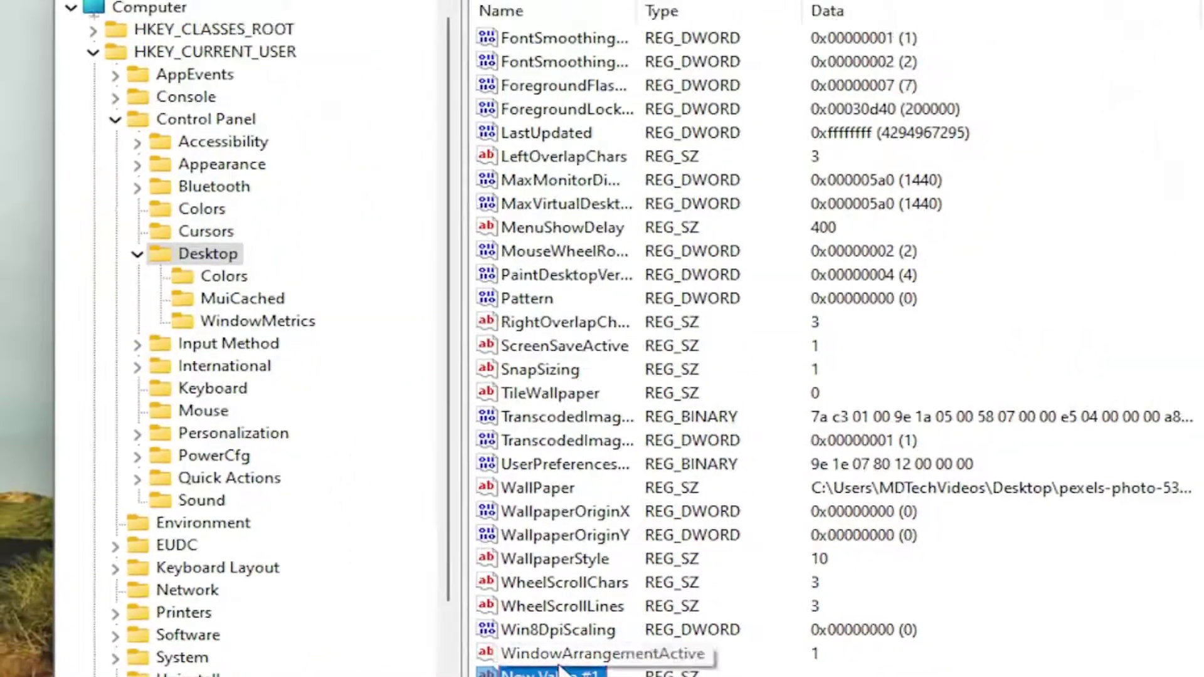
{"action": "key", "text": "Delete"}
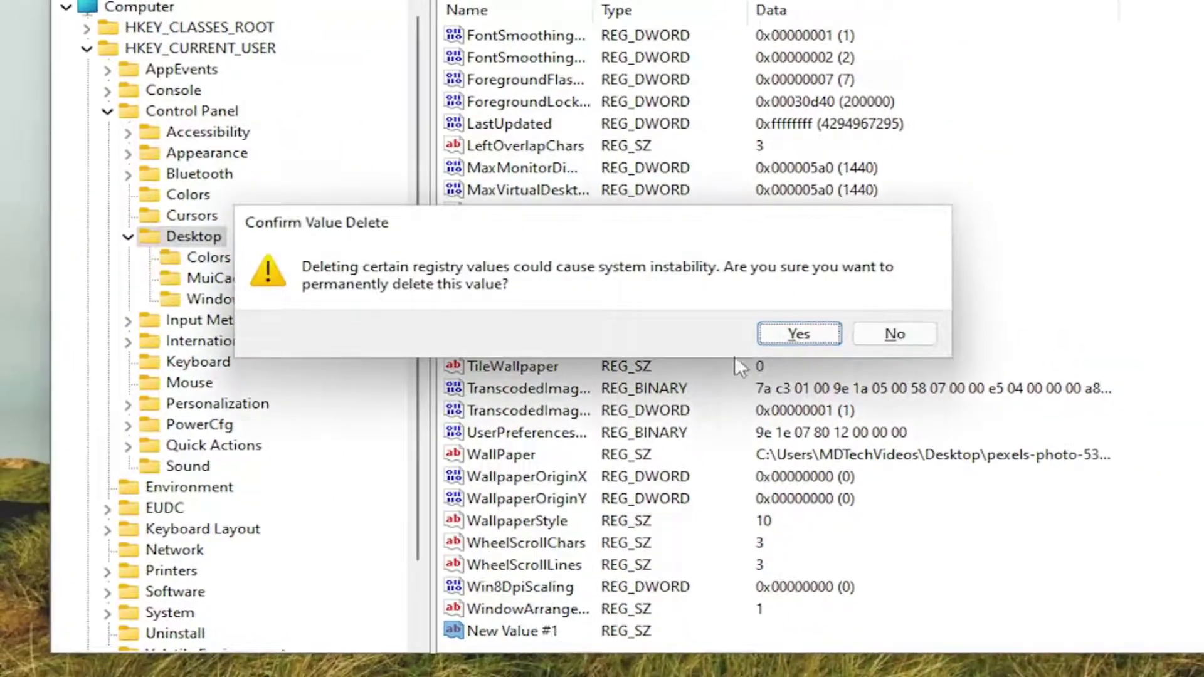
{"action": "left_click", "coordinate": [798, 334]}
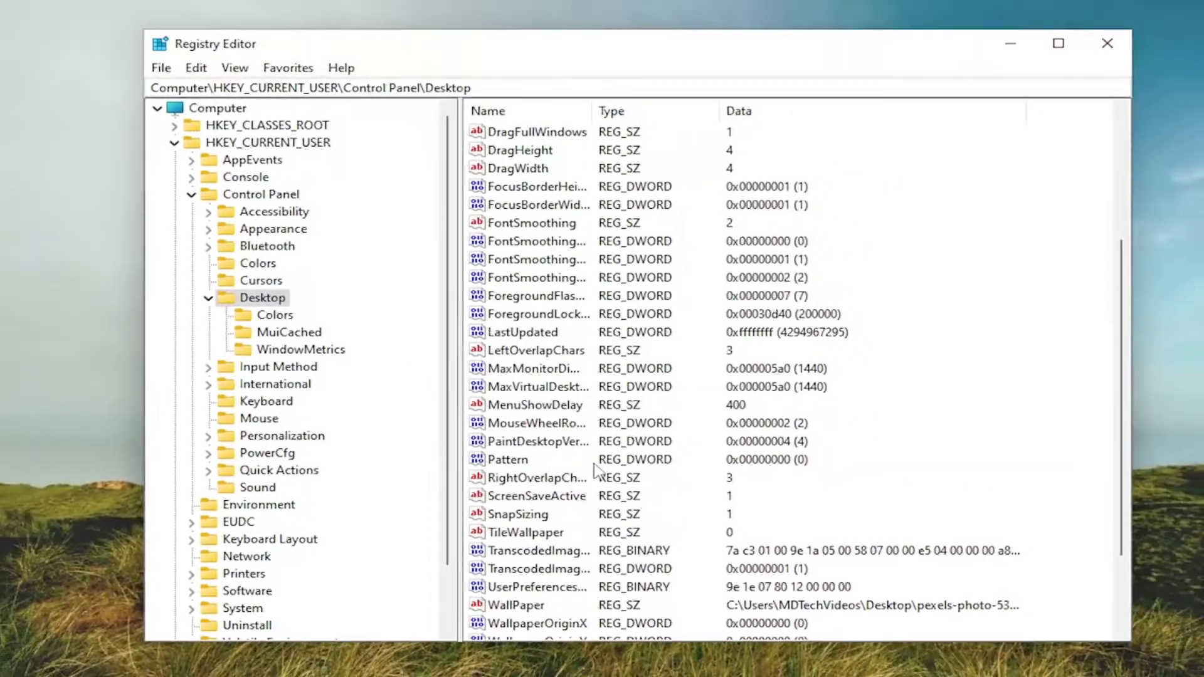
- Widen the Name column and select the existing DragFromMaximize value
{"action": "double_click", "coordinate": [592, 111]}
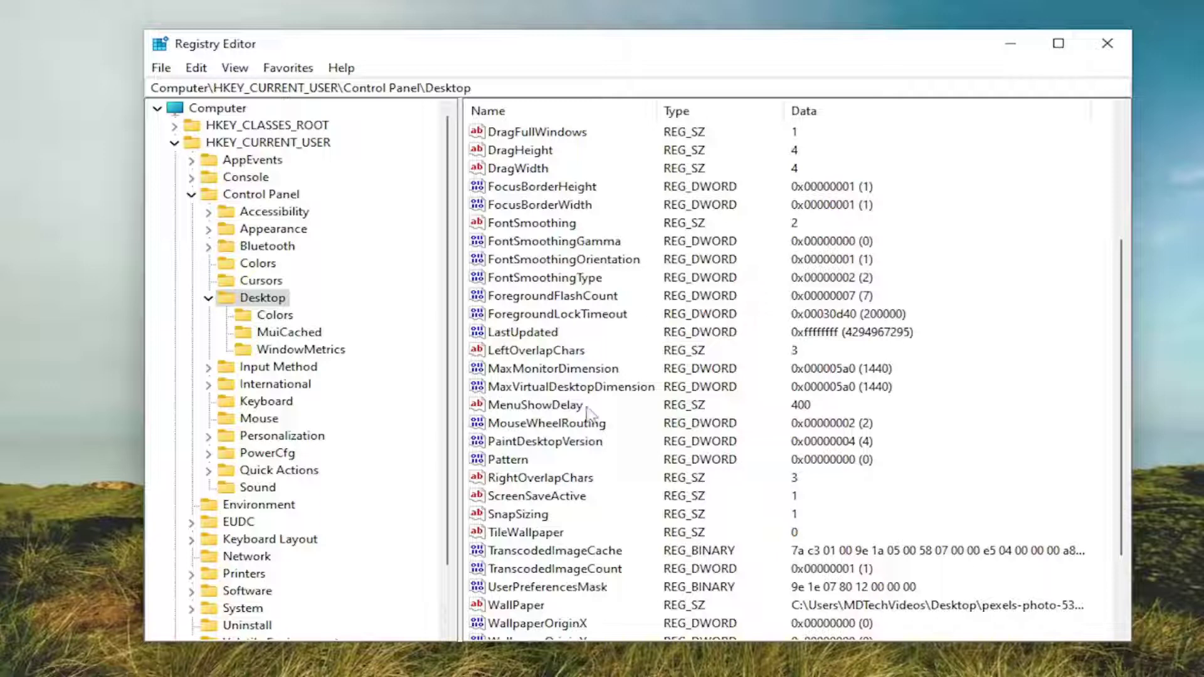
{"action": "scroll", "coordinate": [612, 415], "scroll_direction": "down", "scroll_amount": 2}
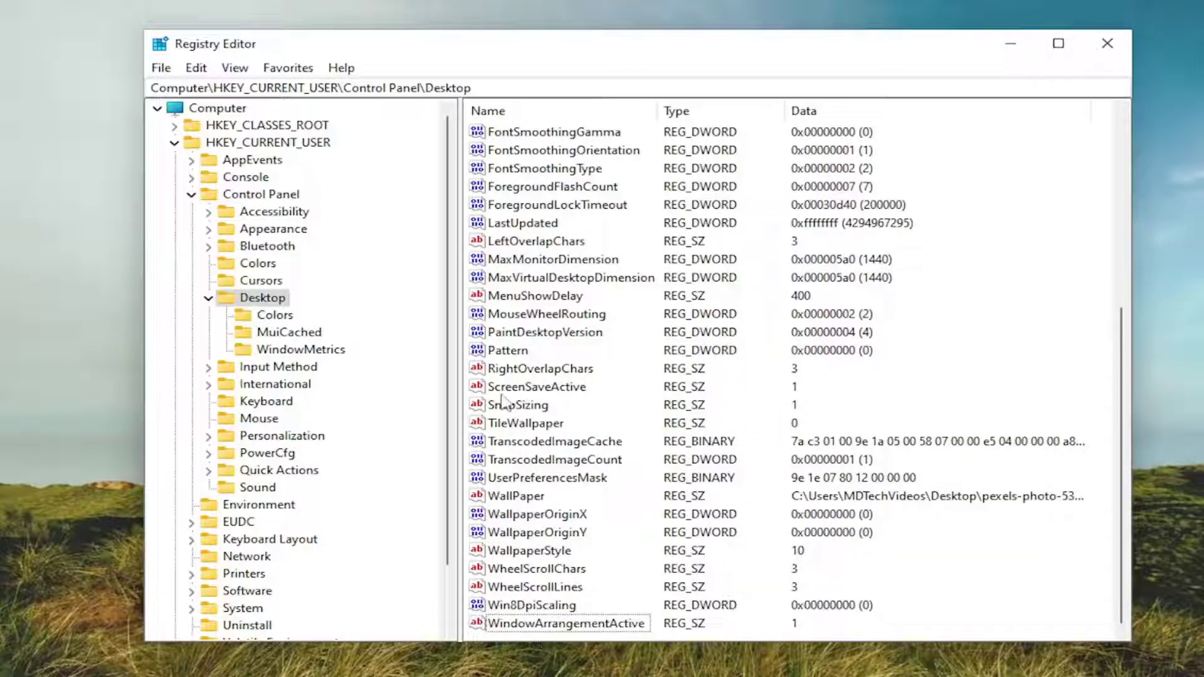
{"action": "scroll", "coordinate": [509, 405], "scroll_direction": "up", "scroll_amount": 5}
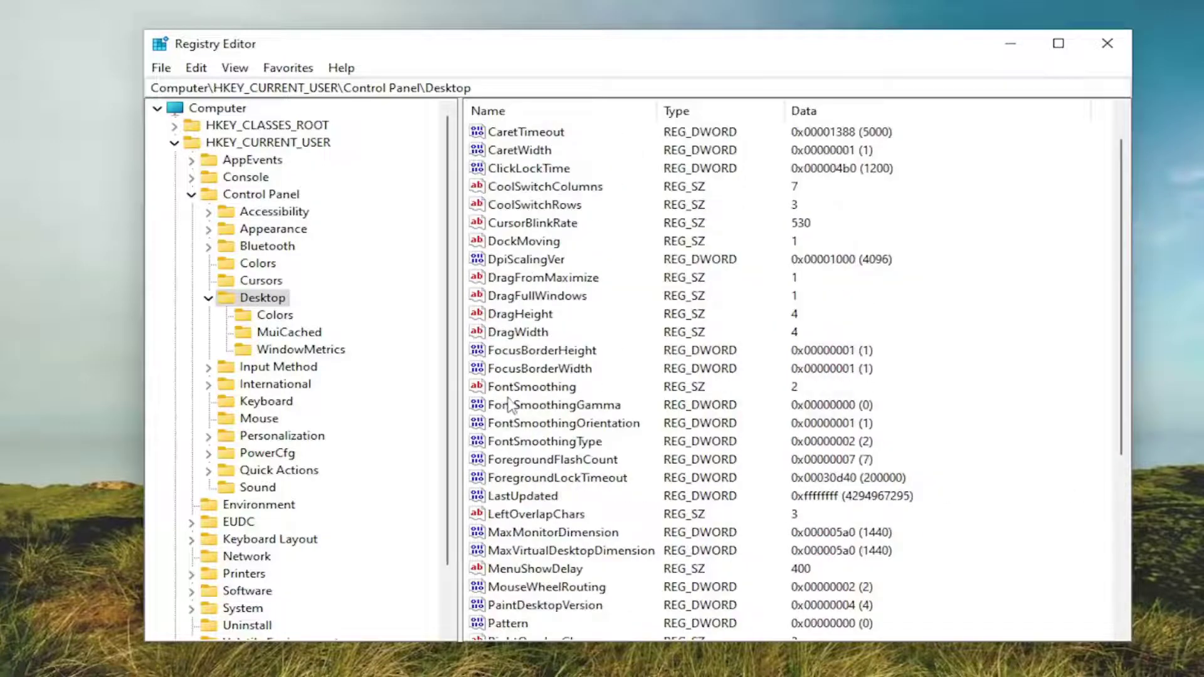
{"action": "left_click", "coordinate": [540, 281]}
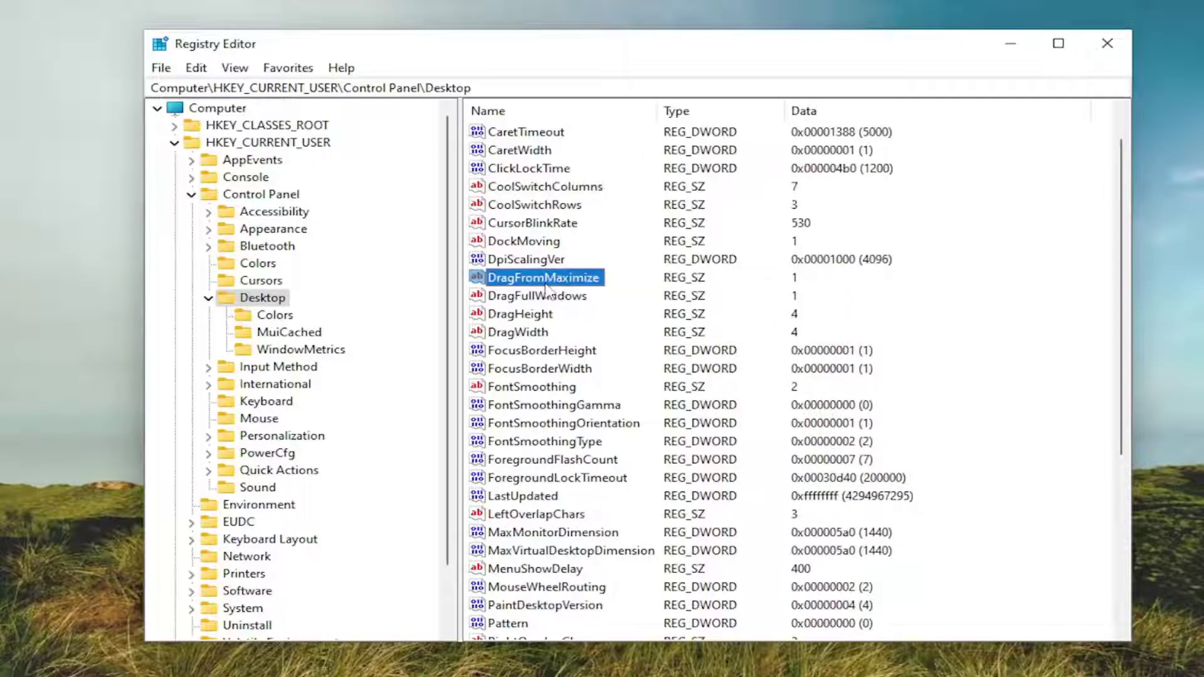
- Change DragFromMaximize's value data to 0, then set it back to 1
{"action": "double_click", "coordinate": [542, 279]}
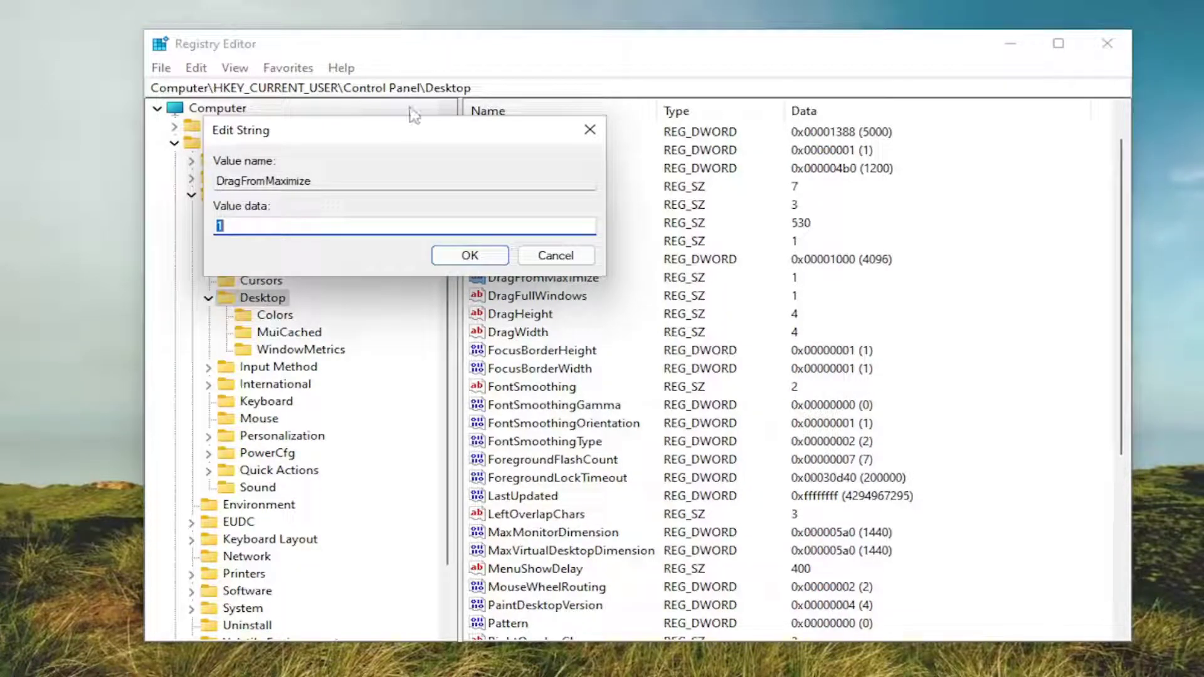
{"action": "left_click_drag", "start_coordinate": [405, 131], "coordinate": [669, 148]}
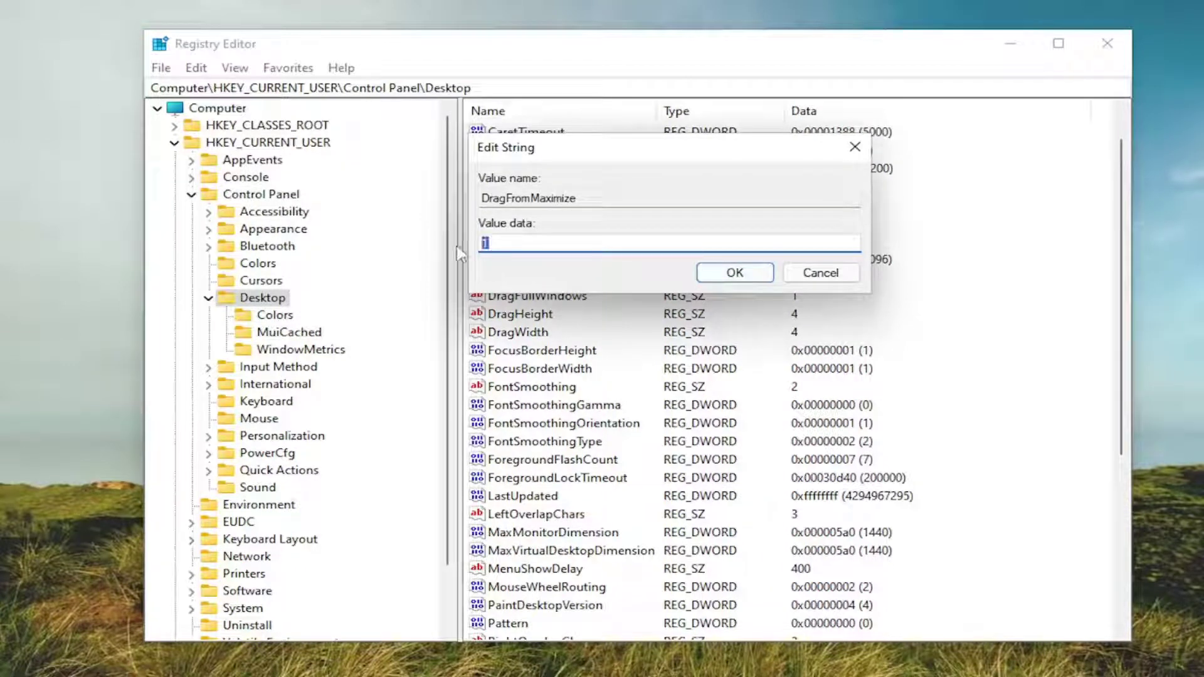
{"action": "key", "text": "BackSpace"}
{"action": "type", "text": "0"}
{"action": "left_click", "coordinate": [742, 280]}
{"action": "key", "text": "BackSpace"}
{"action": "type", "text": "1"}
{"action": "left_click", "coordinate": [749, 279]}
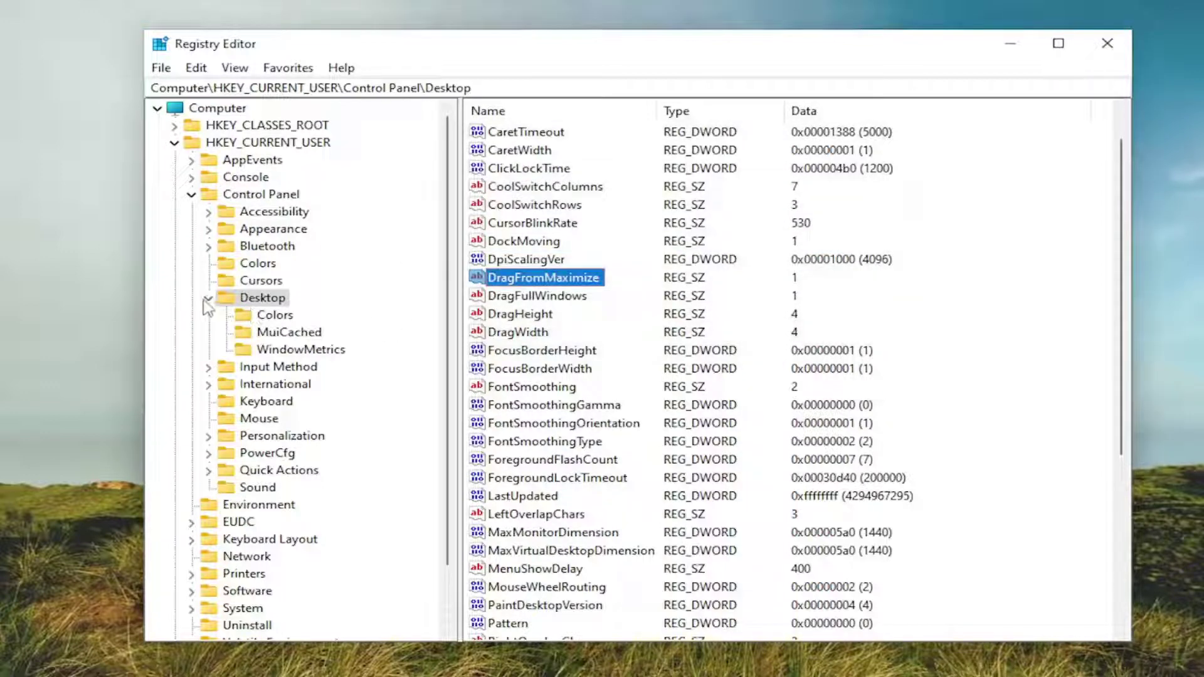
- Collapse Desktop, Control Panel and HKEY_CURRENT_USER back to the root hives
{"action": "left_click", "coordinate": [208, 298]}
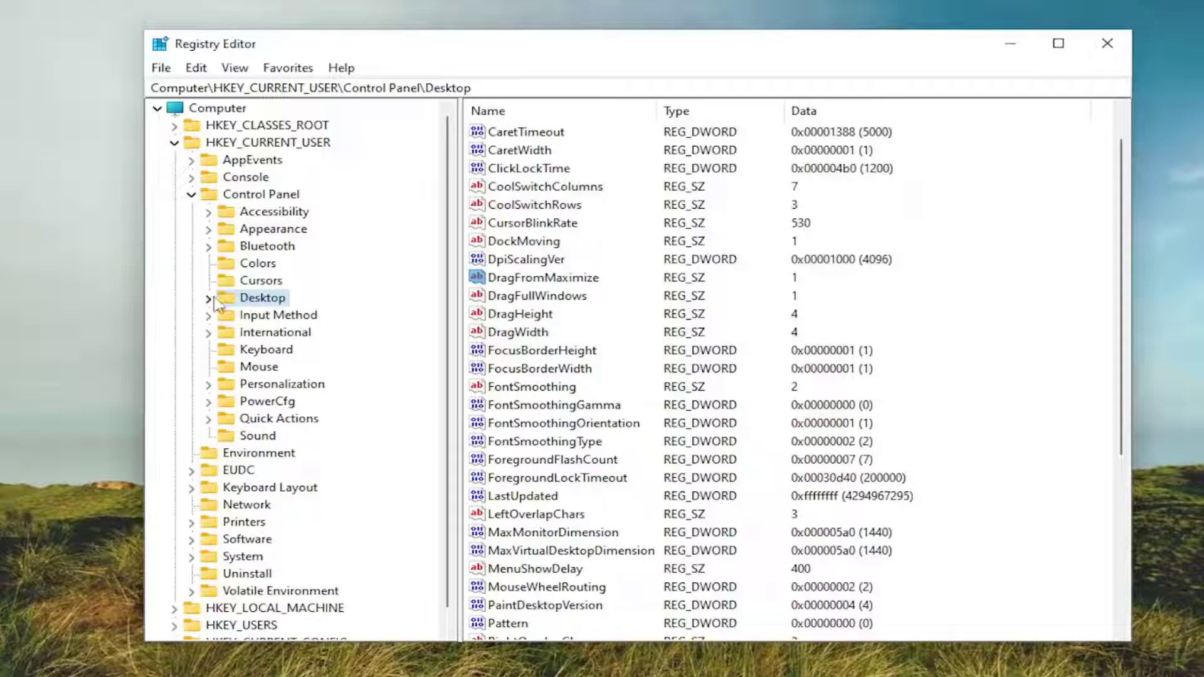
{"action": "left_click", "coordinate": [191, 177]}
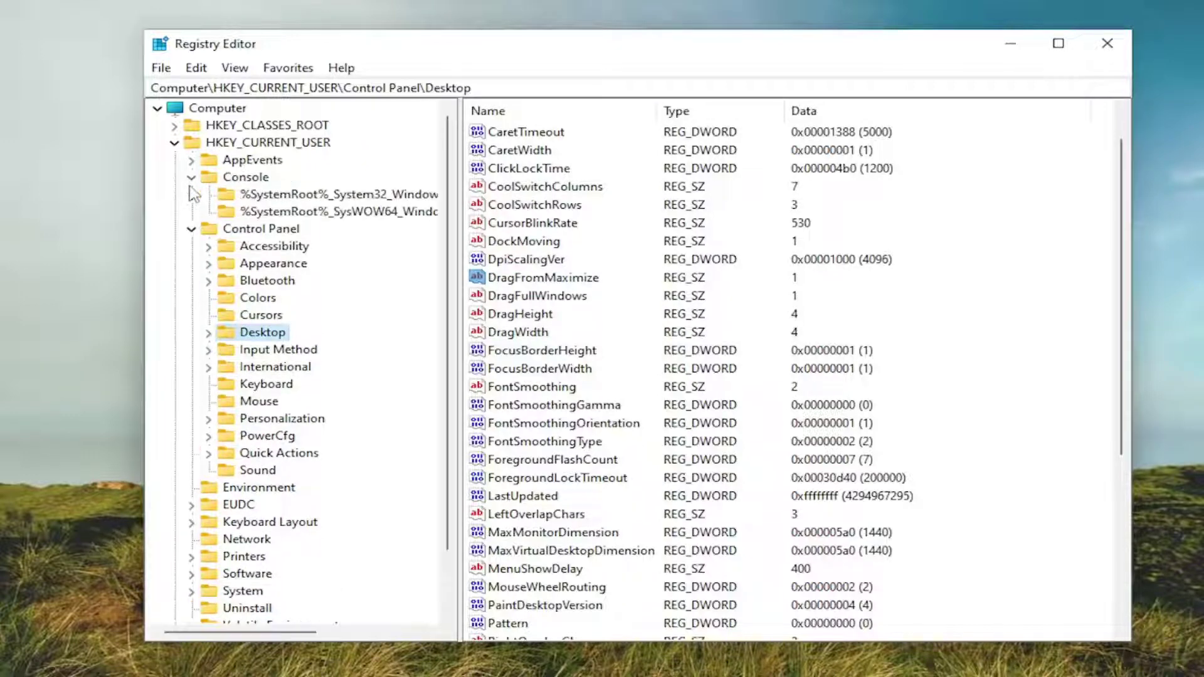
{"action": "left_click", "coordinate": [192, 230]}
{"action": "left_click", "coordinate": [192, 178]}
{"action": "left_click", "coordinate": [174, 143]}
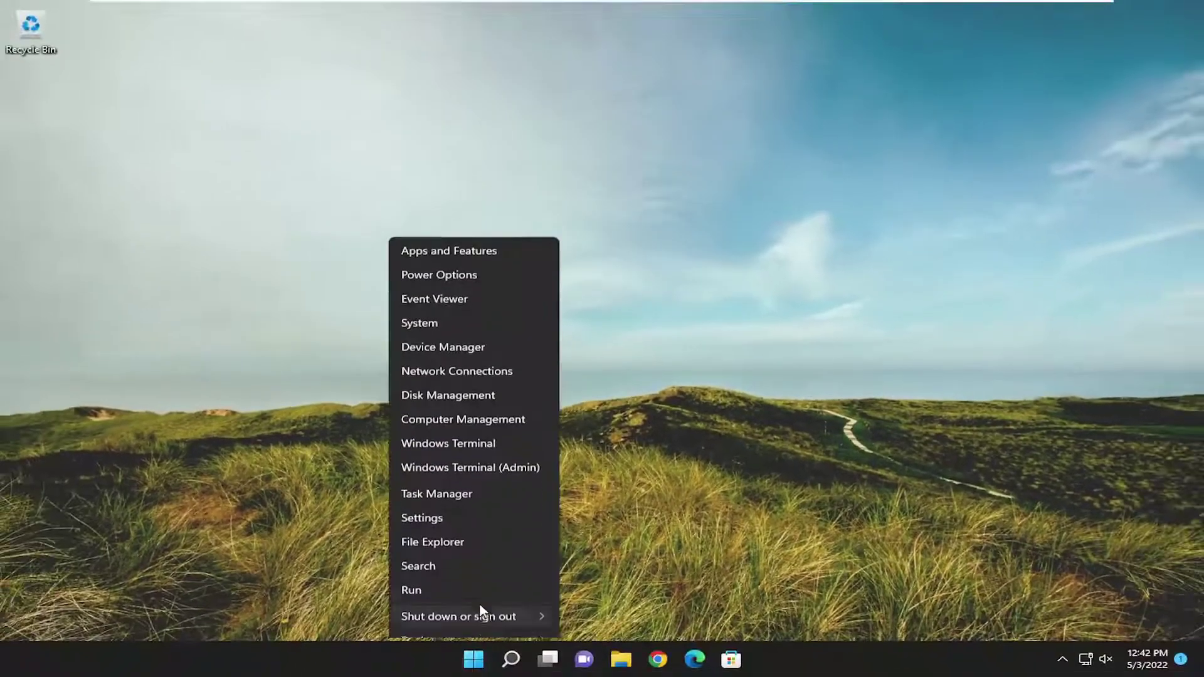
- Restart Windows via the Start button's Shut down or sign out > Restart
{"action": "mouse_move", "coordinate": [484, 596]}
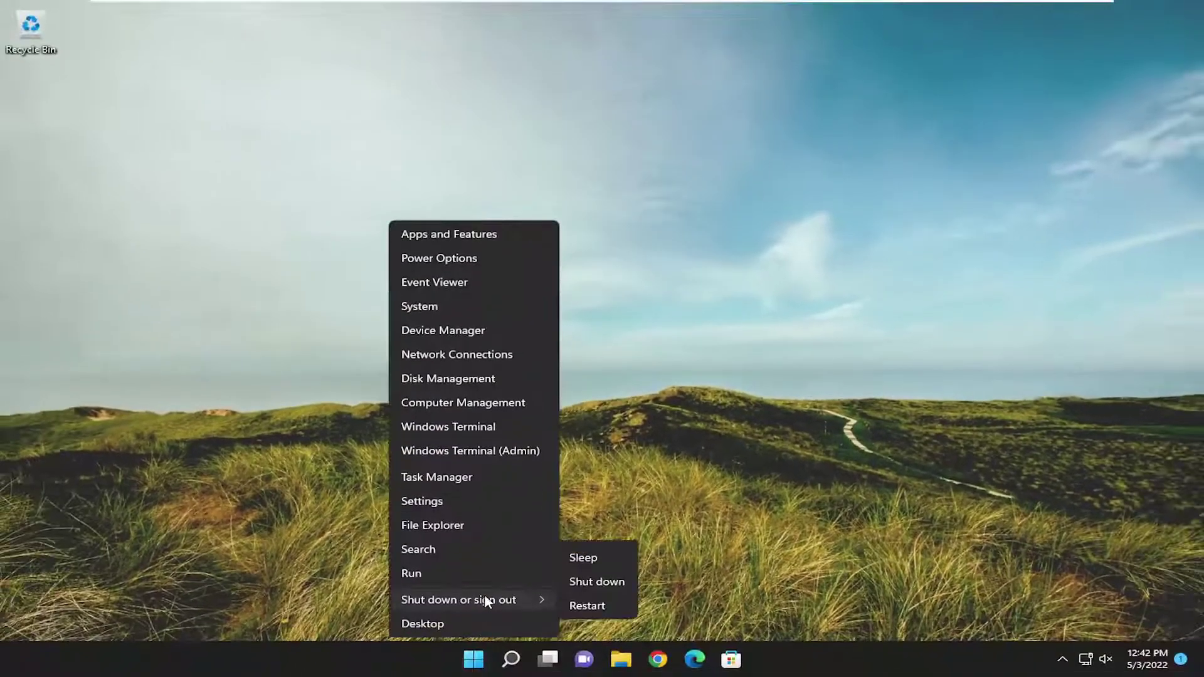